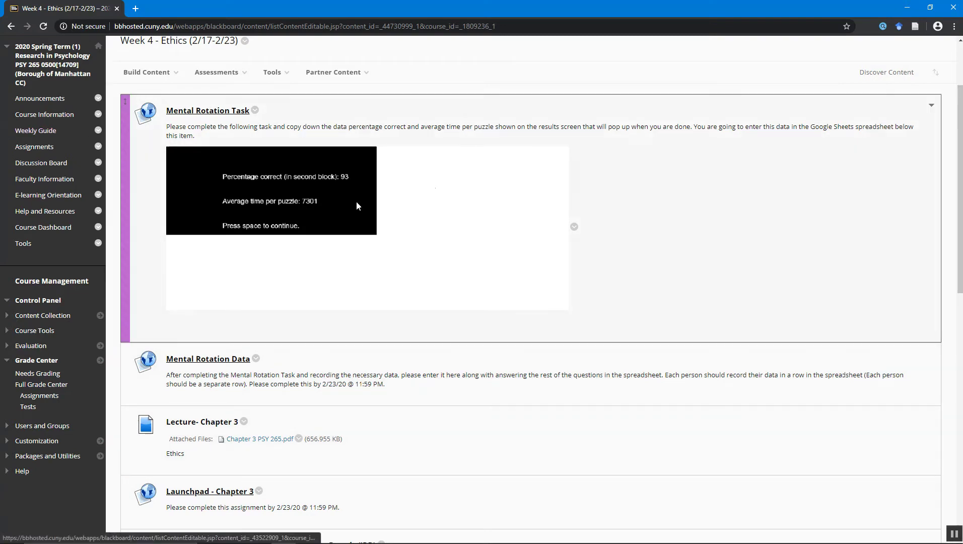
Open the Mental Rotation Task from the Week 4 - Ethics course page
{"action": "scroll", "coordinate": [319, 236], "scroll_direction": "up", "scroll_amount": 2}
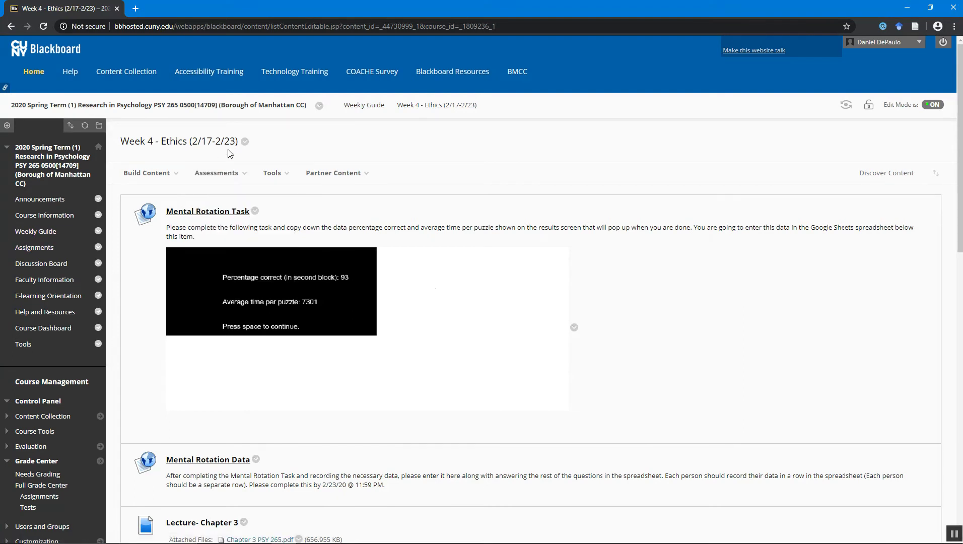
{"action": "mouse_move", "coordinate": [217, 173]}
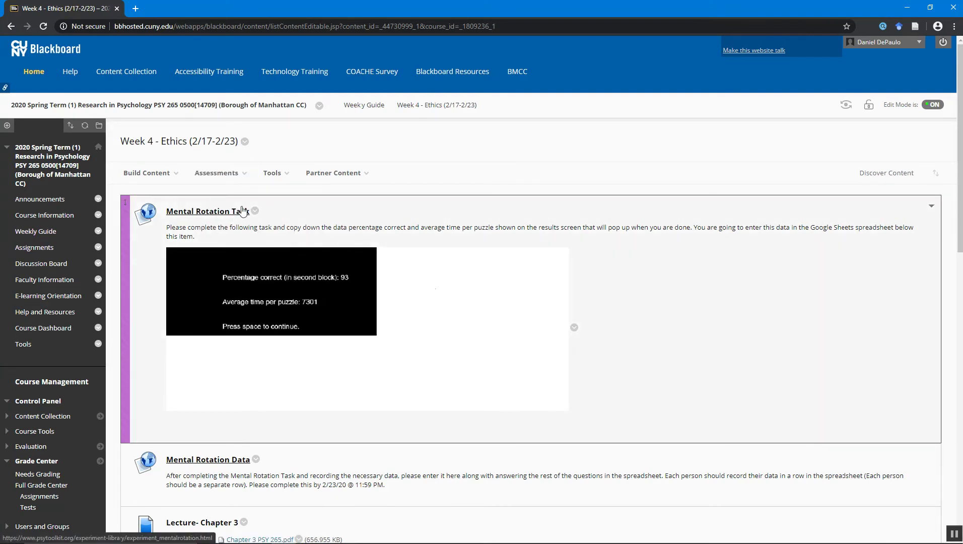
{"action": "scroll", "coordinate": [276, 166], "scroll_direction": "down", "scroll_amount": 1}
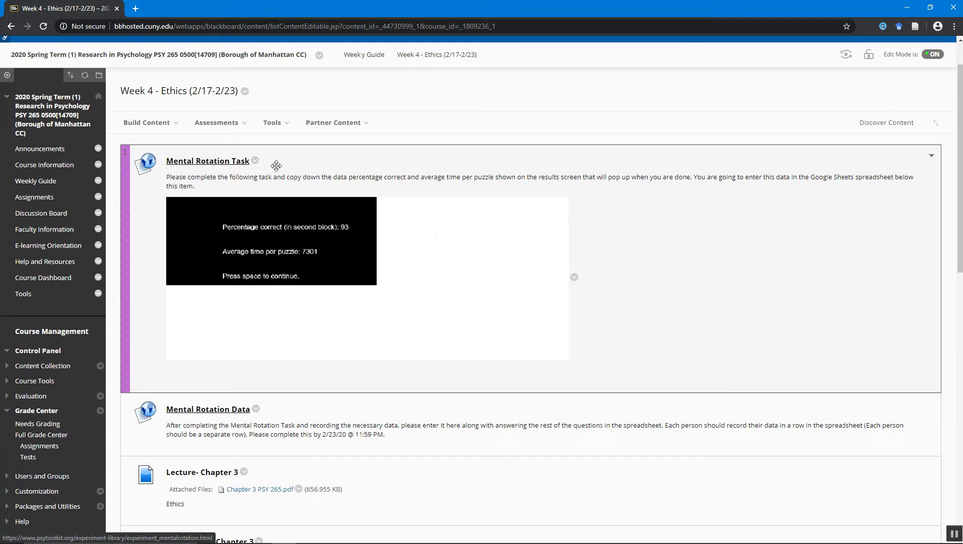
{"action": "left_click", "coordinate": [224, 163]}
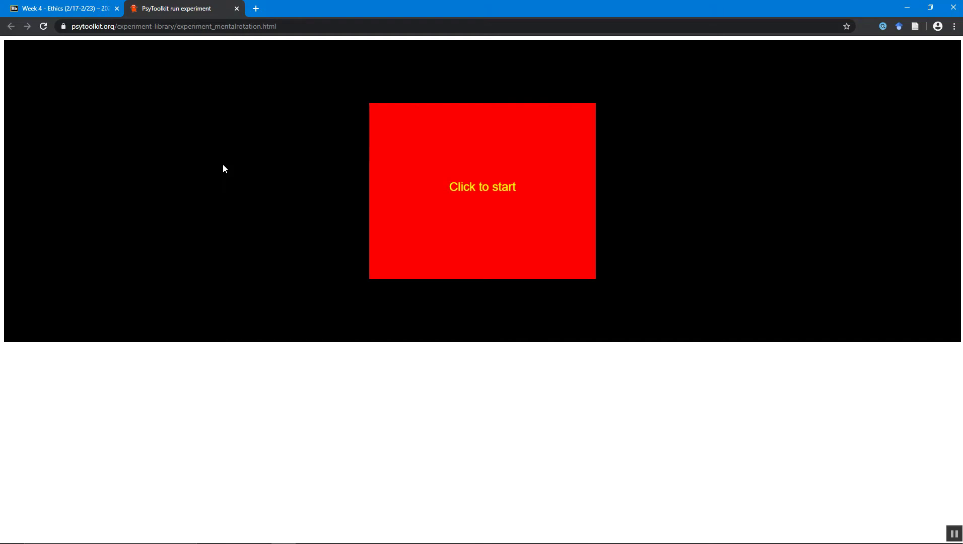
Start the mental rotation experiment and continue past the instructions to the five training trials
{"action": "left_click", "coordinate": [515, 237]}
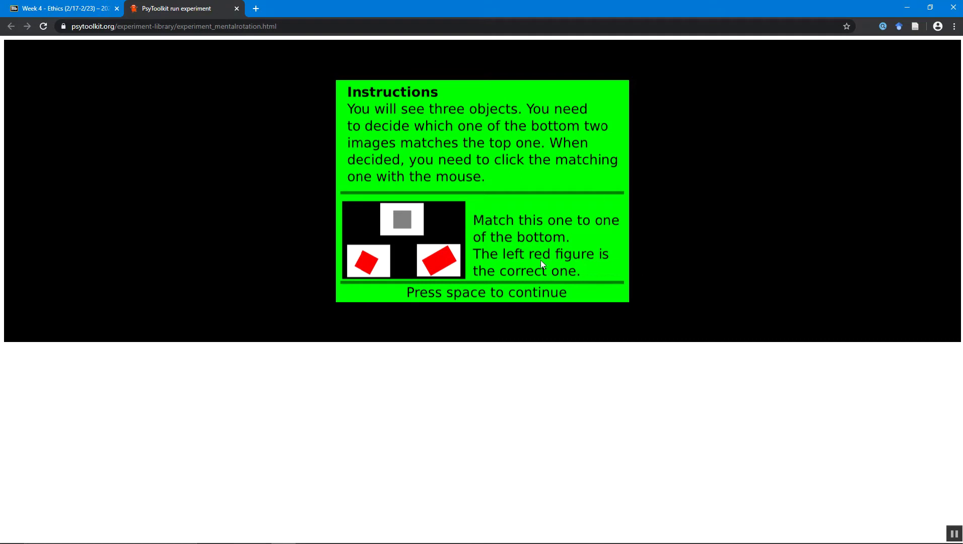
{"action": "key", "text": "space"}
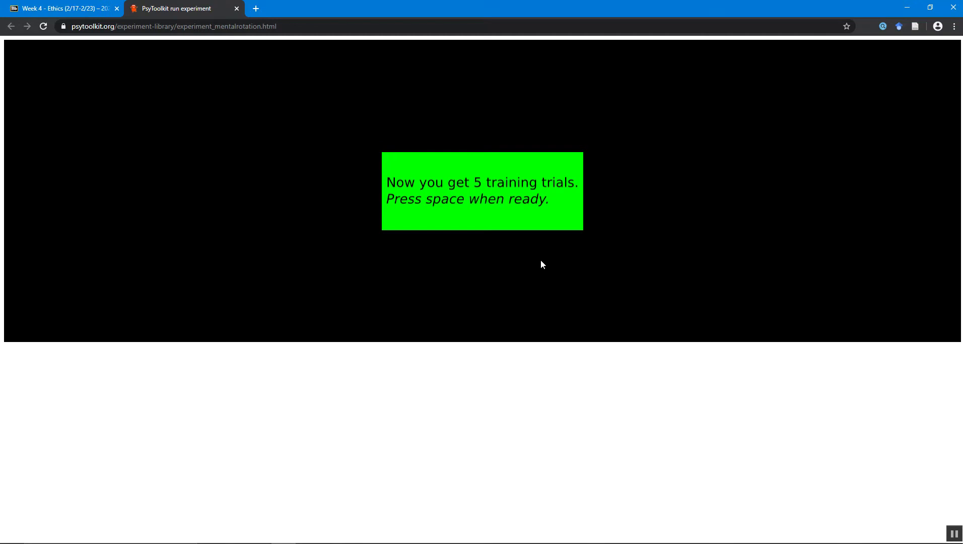
{"action": "key", "text": "space"}
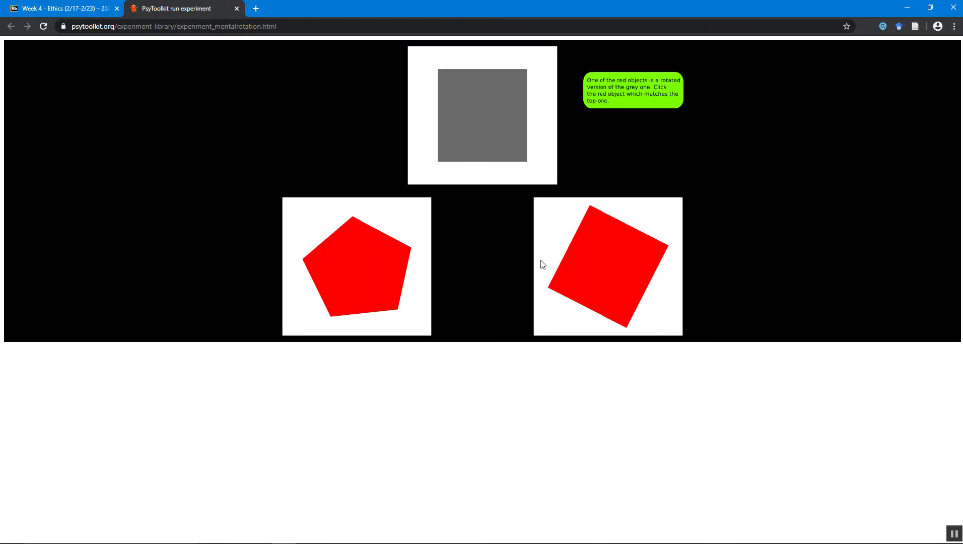
Answer the training trials by choosing the red figure that is a rotated version of the grey one each time
{"action": "left_click", "coordinate": [575, 255]}
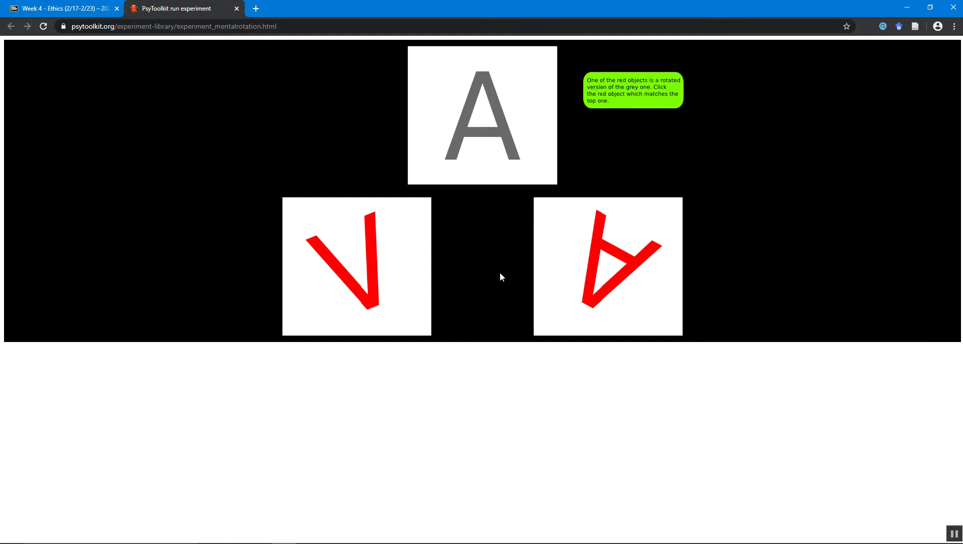
{"action": "left_click", "coordinate": [620, 261]}
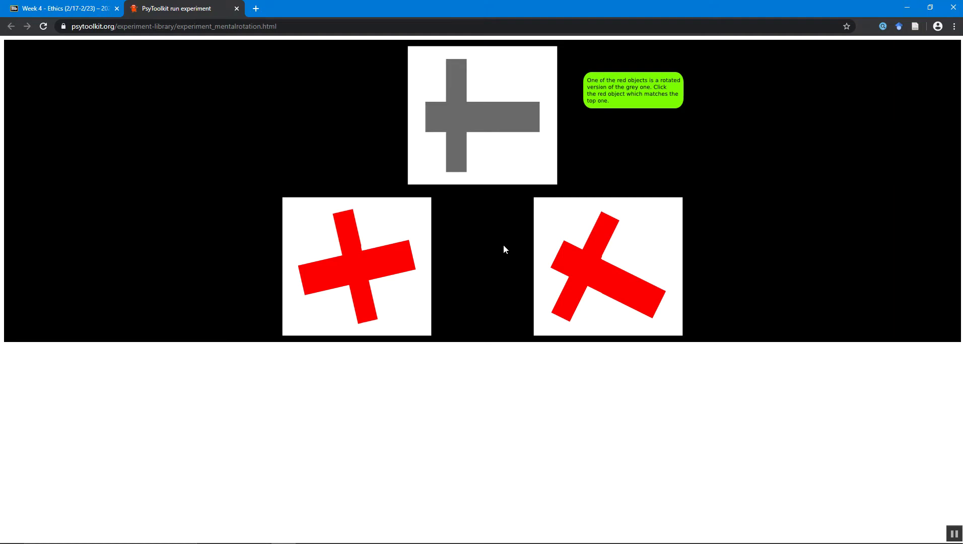
{"action": "left_click", "coordinate": [546, 253]}
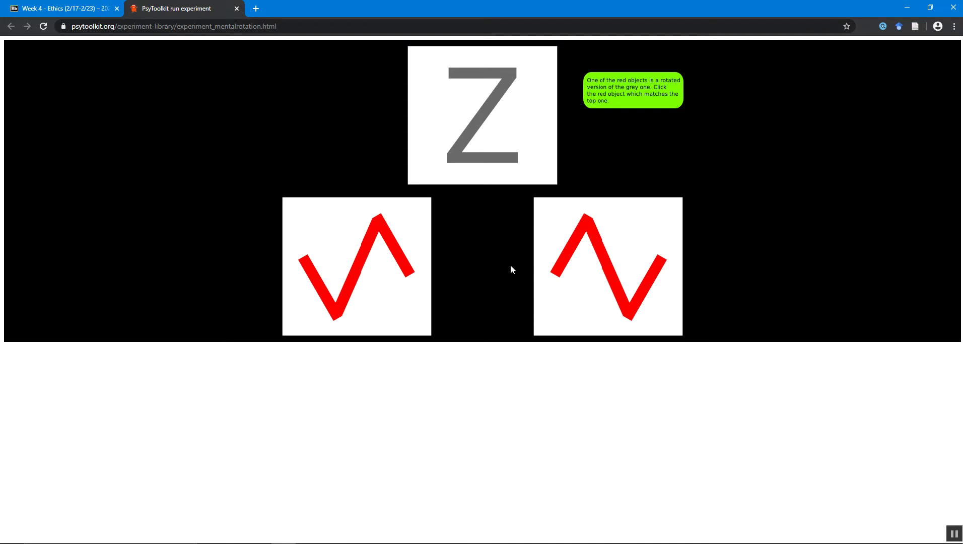
{"action": "left_click", "coordinate": [563, 260]}
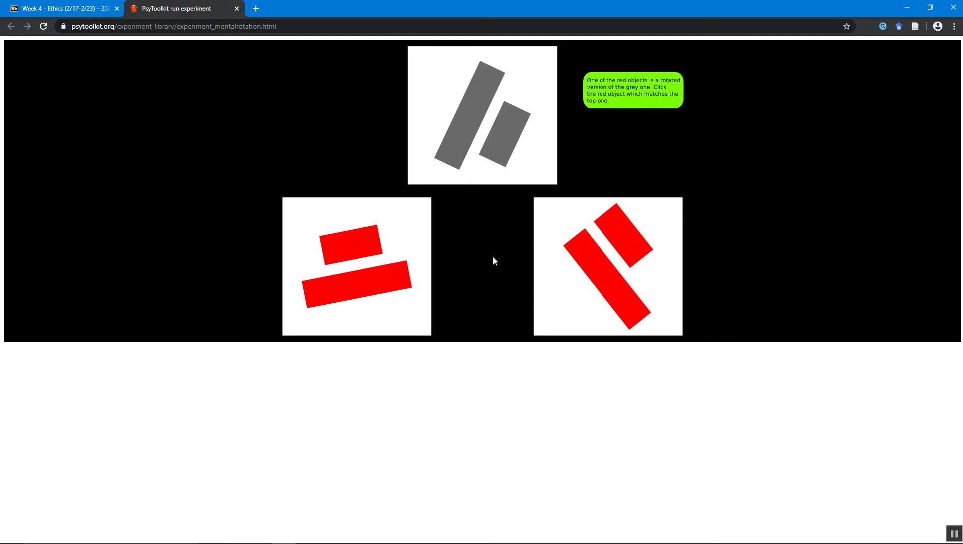
{"action": "left_click", "coordinate": [370, 258]}
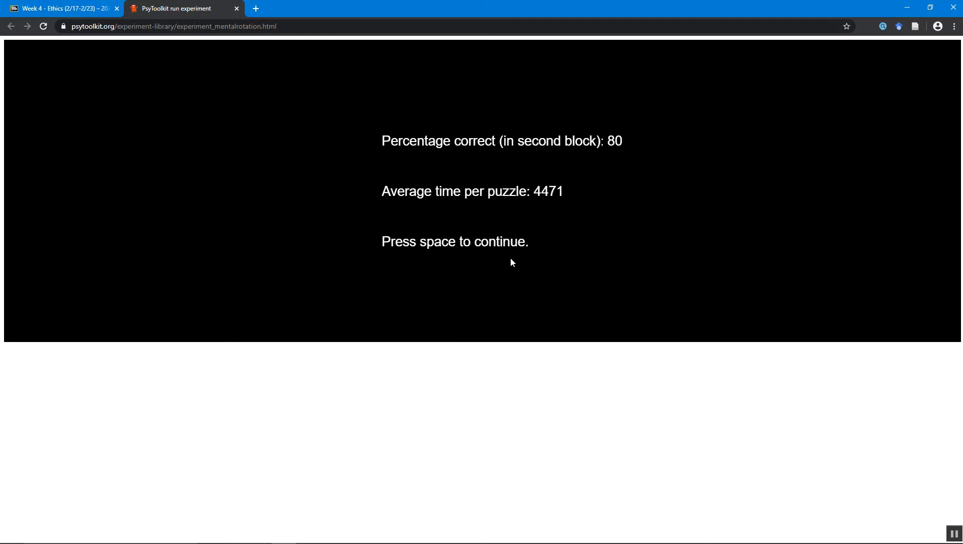
Continue past the experiment's results screen and display the recorded trial data
{"action": "key", "text": "space"}
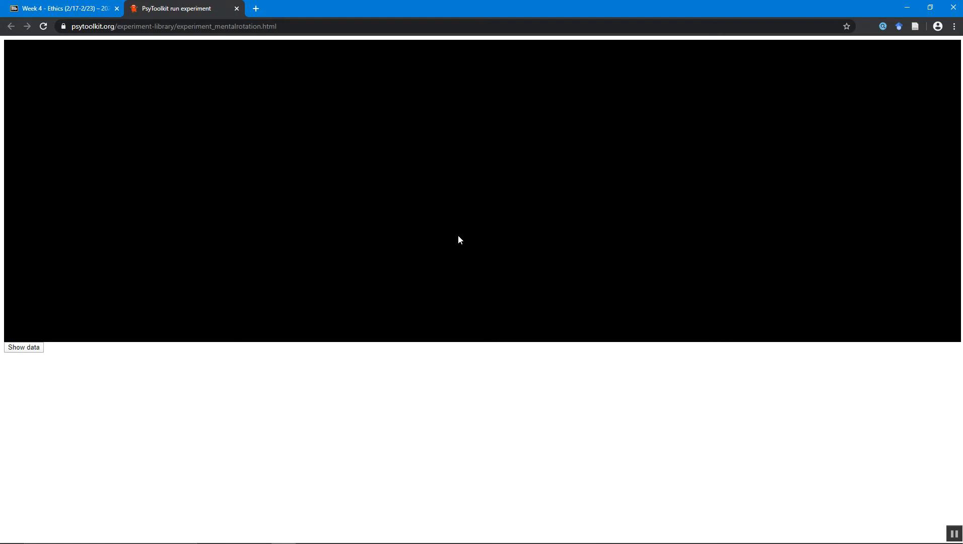
{"action": "left_click", "coordinate": [25, 347]}
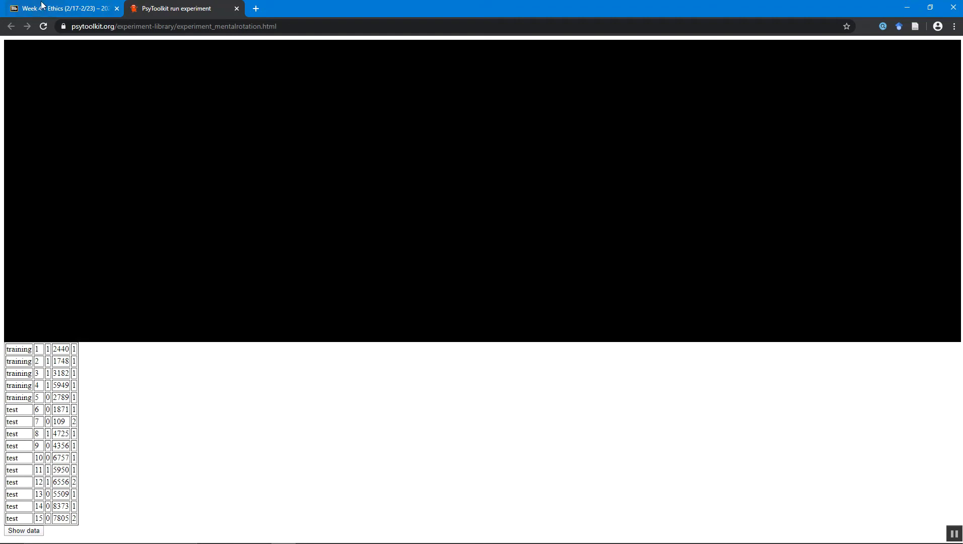
Return to the Week 4 - Ethics course page and open the Mental Rotation Data spreadsheet
{"action": "left_click", "coordinate": [68, 6]}
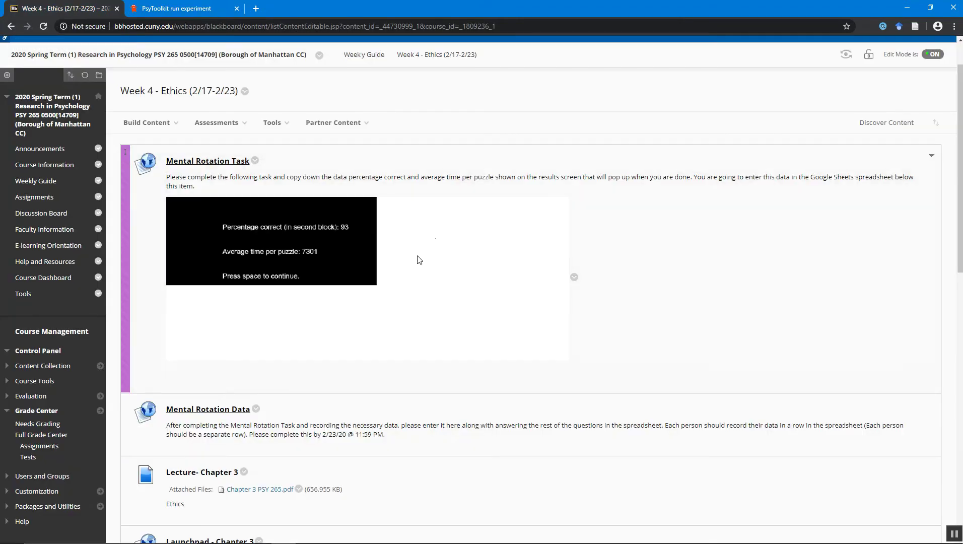
{"action": "scroll", "coordinate": [400, 309], "scroll_direction": "down", "scroll_amount": 2}
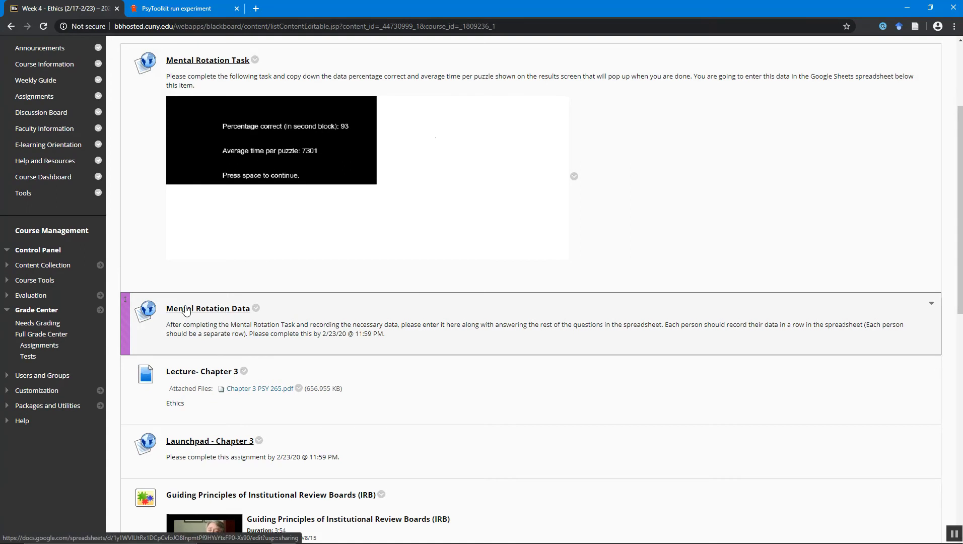
{"action": "scroll", "coordinate": [206, 94], "scroll_direction": "up", "scroll_amount": 2}
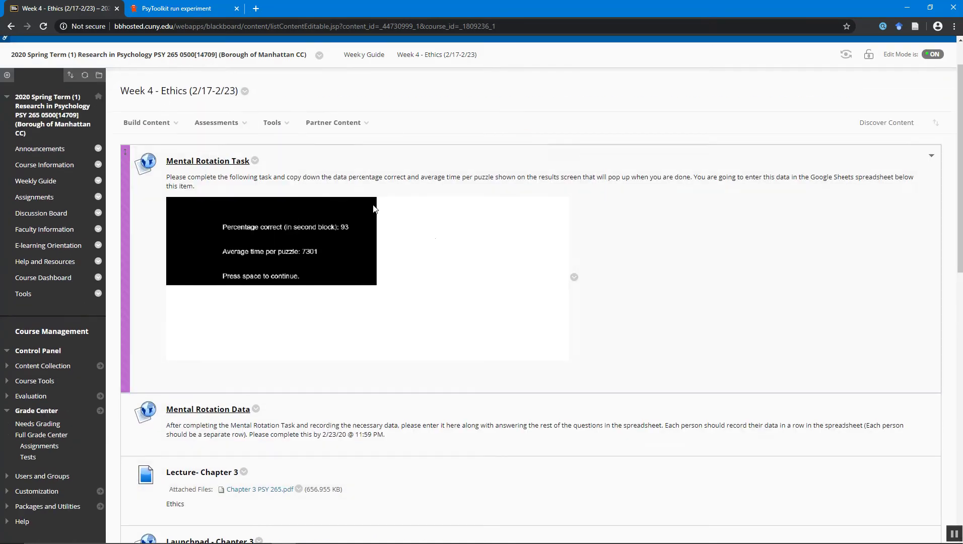
{"action": "left_click", "coordinate": [217, 123]}
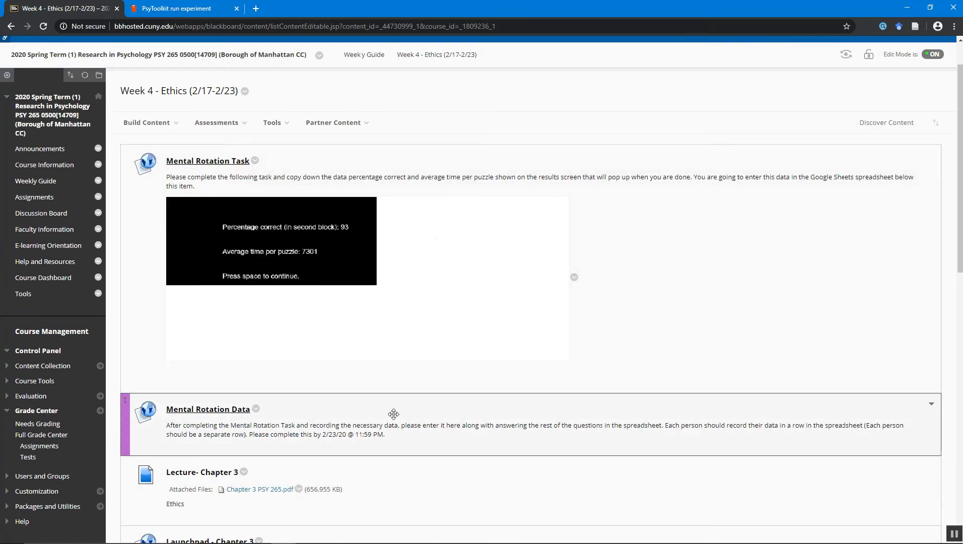
{"action": "scroll", "coordinate": [395, 413], "scroll_direction": "down", "scroll_amount": 3}
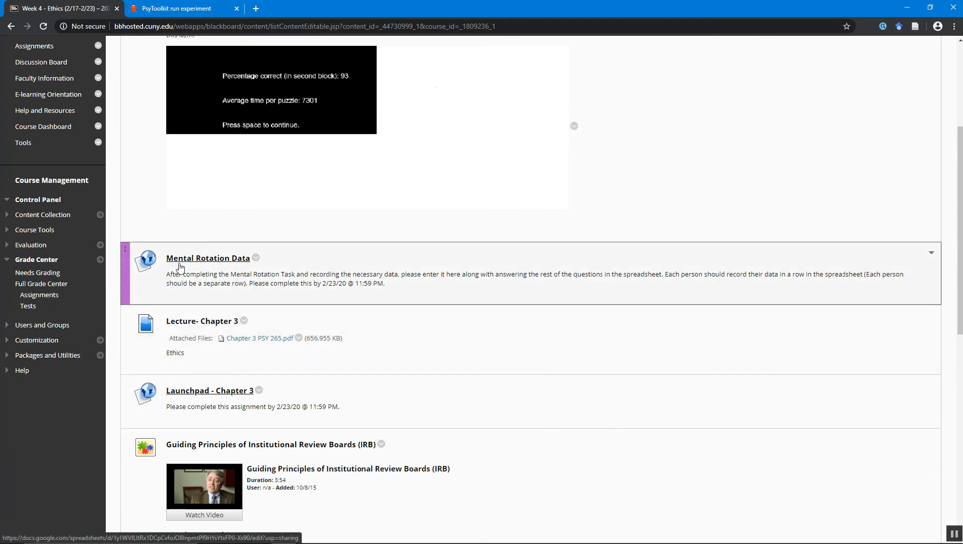
{"action": "left_click", "coordinate": [215, 259]}
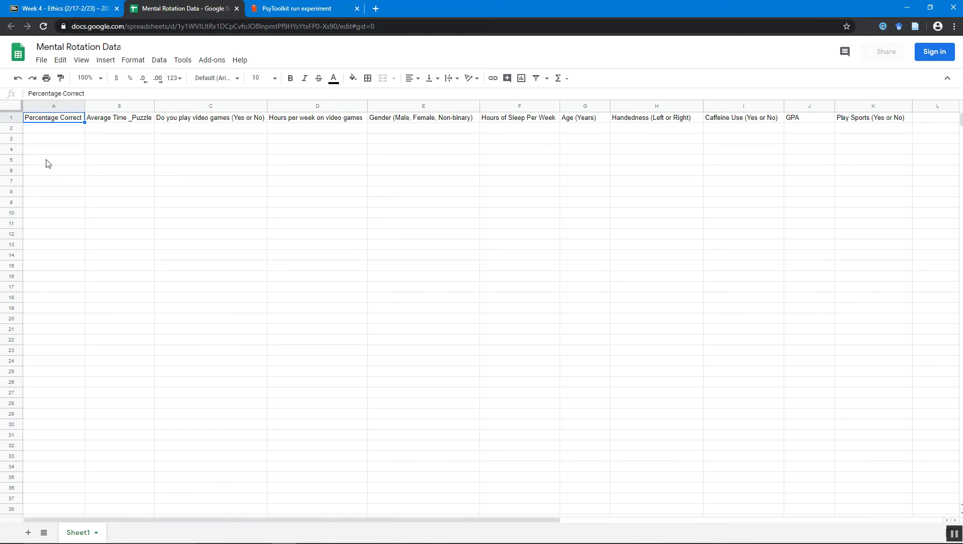
In row 2, enter 80 for Percentage Correct and 4471 for the average time per puzzle
{"action": "double_click", "coordinate": [55, 128]}
{"action": "type", "text": "80"}
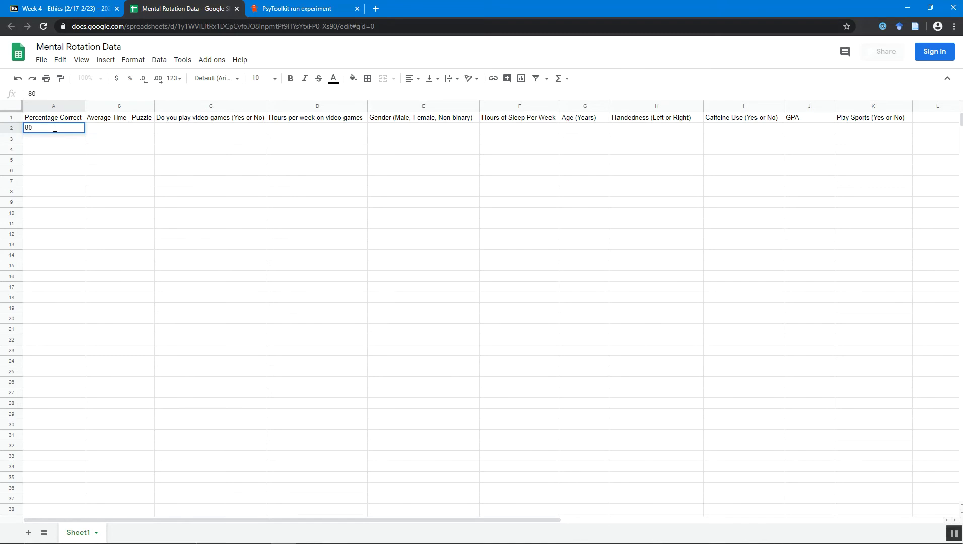
{"action": "key", "text": "Return"}
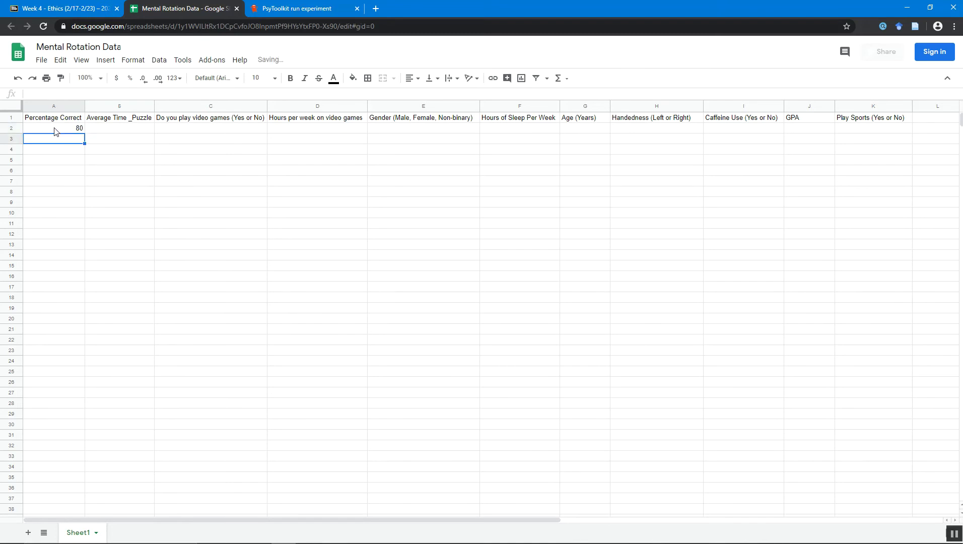
{"action": "double_click", "coordinate": [114, 128]}
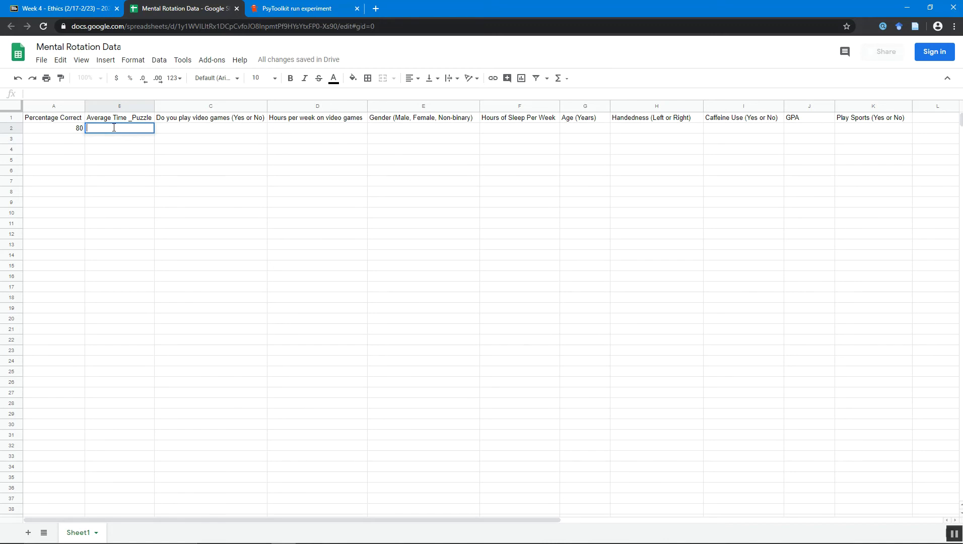
{"action": "type", "text": "4471"}
Answer No for playing video games and enter 0 hours per week on video games in row 2
{"action": "left_click", "coordinate": [226, 129]}
{"action": "type", "text": "No"}
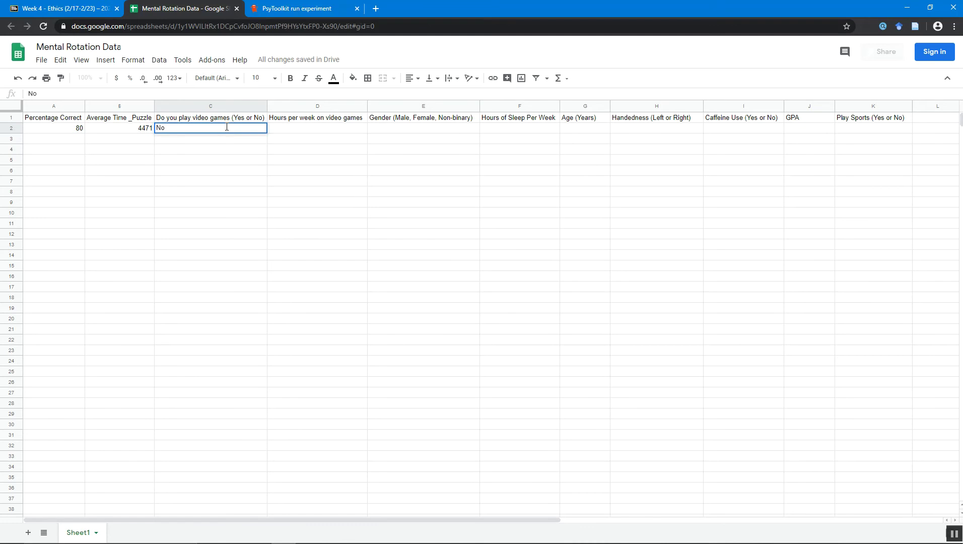
{"action": "key", "text": "Return"}
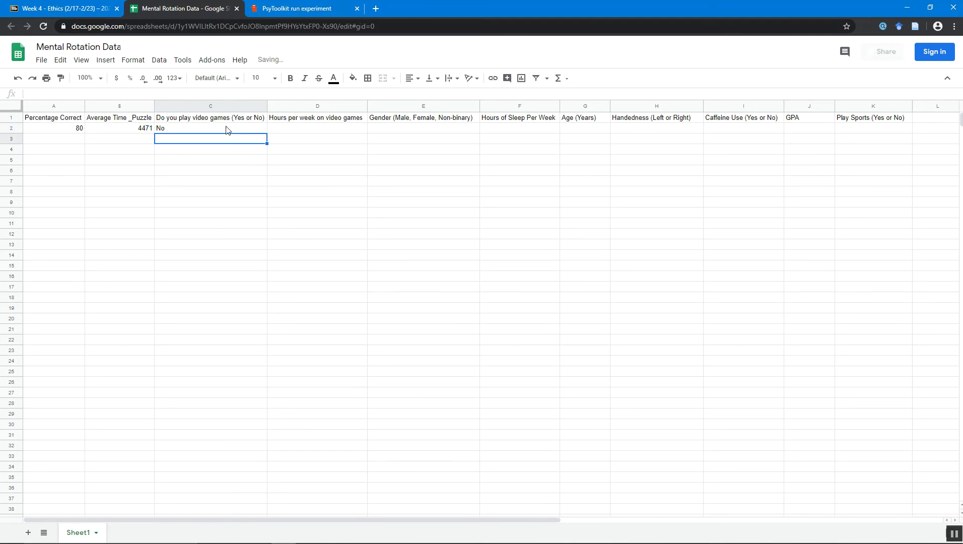
{"action": "left_click", "coordinate": [311, 127]}
{"action": "type", "text": "0"}
{"action": "key", "text": "Return"}
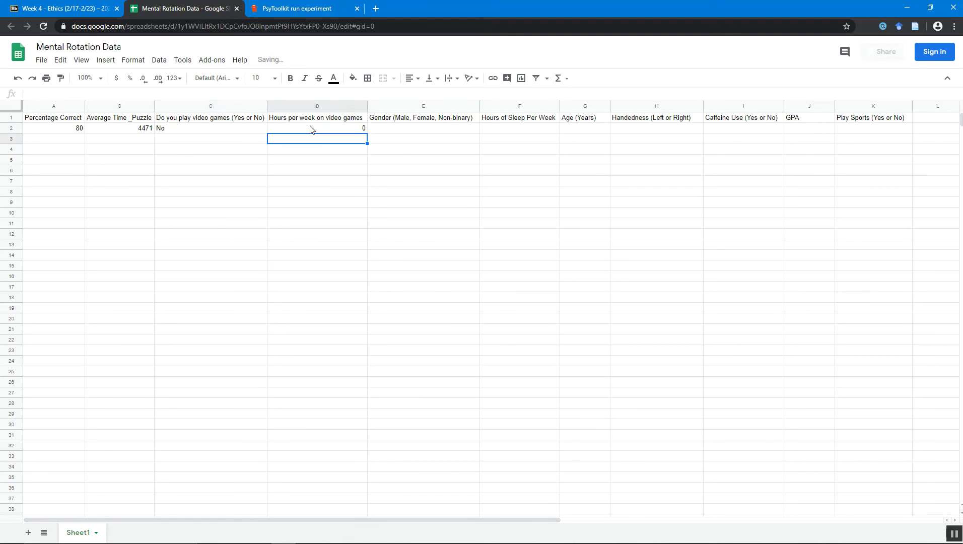
Enter Male for Gender and 45 for Hours of Sleep Per Week in row 2
{"action": "double_click", "coordinate": [392, 127]}
{"action": "type", "text": "Male"}
{"action": "key", "text": "Return"}
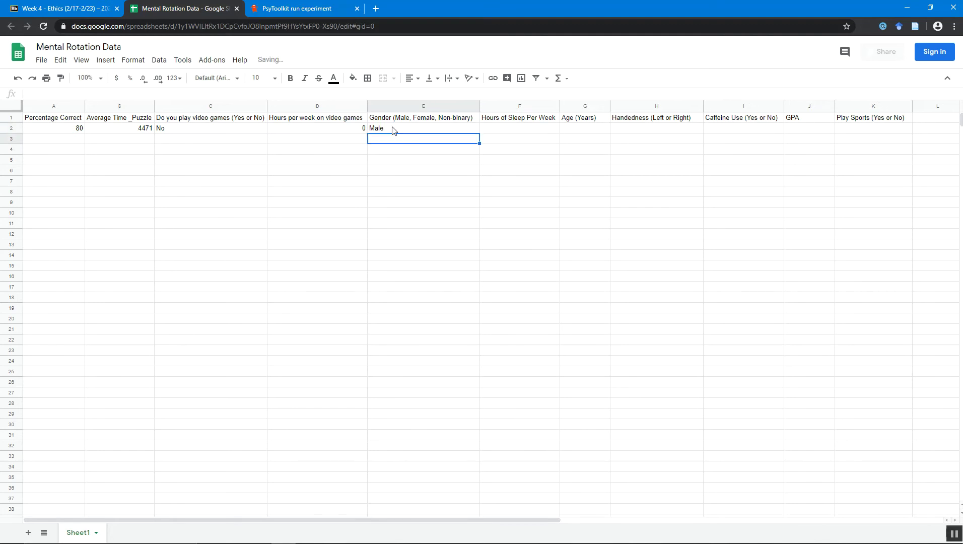
{"action": "double_click", "coordinate": [524, 128]}
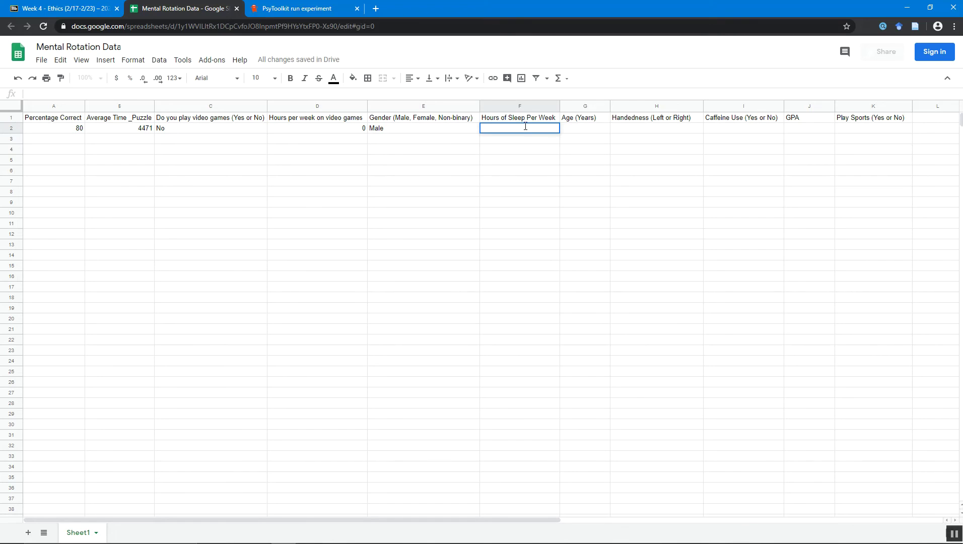
{"action": "type", "text": "45"}
{"action": "key", "text": "Return"}
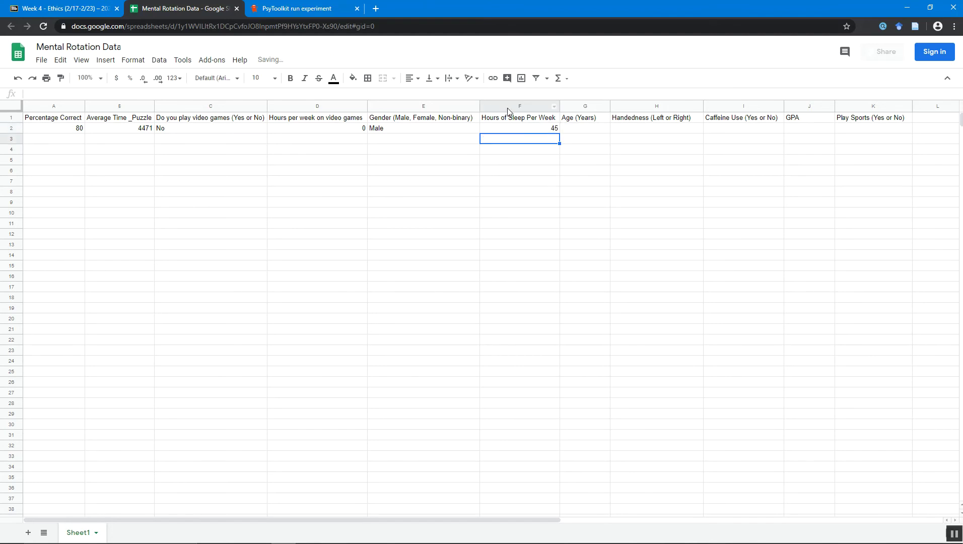
Enter "old" for Age and Right for Handedness in row 2
{"action": "left_click", "coordinate": [589, 128]}
{"action": "double_click", "coordinate": [591, 131]}
{"action": "type", "text": "old"}
{"action": "key", "text": "Return"}
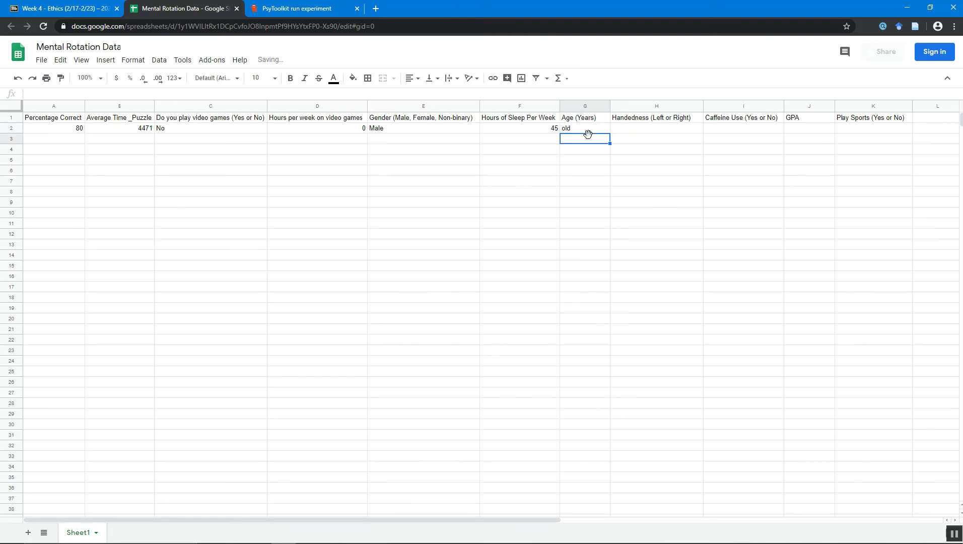
{"action": "double_click", "coordinate": [646, 130]}
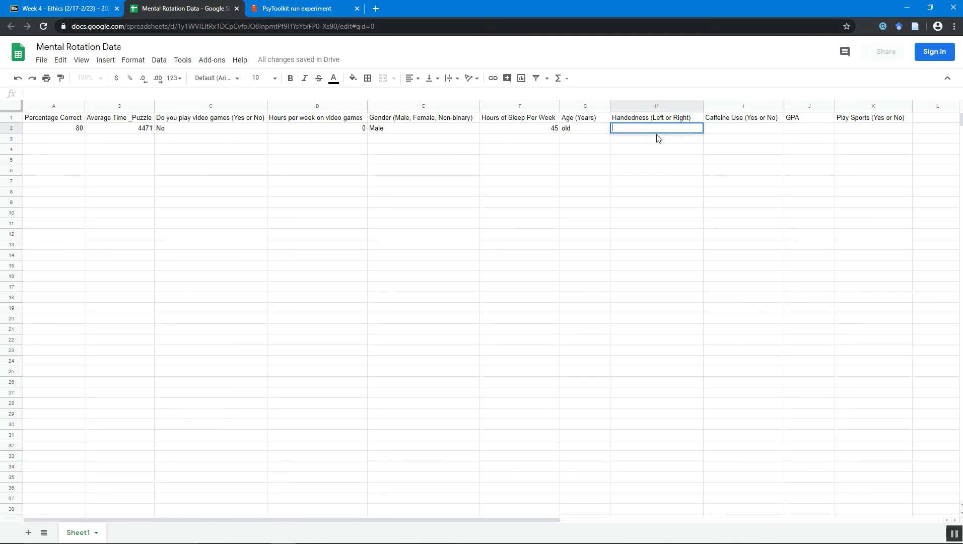
{"action": "type", "text": "Right"}
{"action": "key", "text": "Return"}
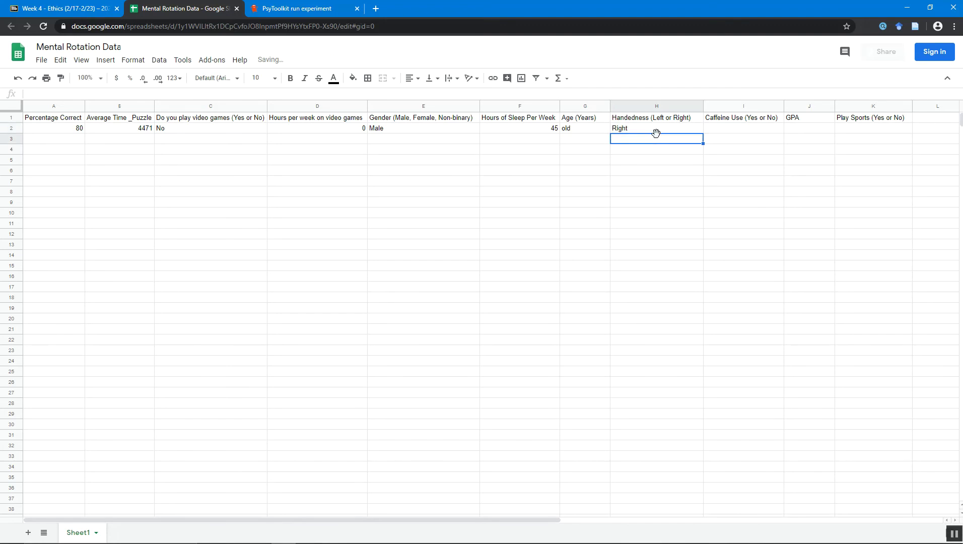
Enter No for Caffeine Use and 3.873 for GPA in row 2
{"action": "left_click", "coordinate": [745, 130]}
{"action": "type", "text": "No"}
{"action": "key", "text": "Return"}
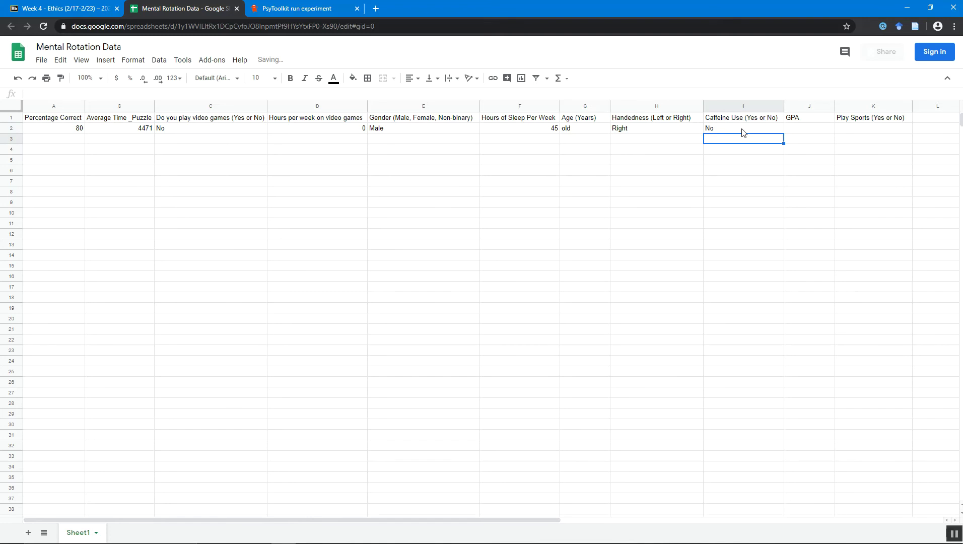
{"action": "left_click", "coordinate": [794, 129]}
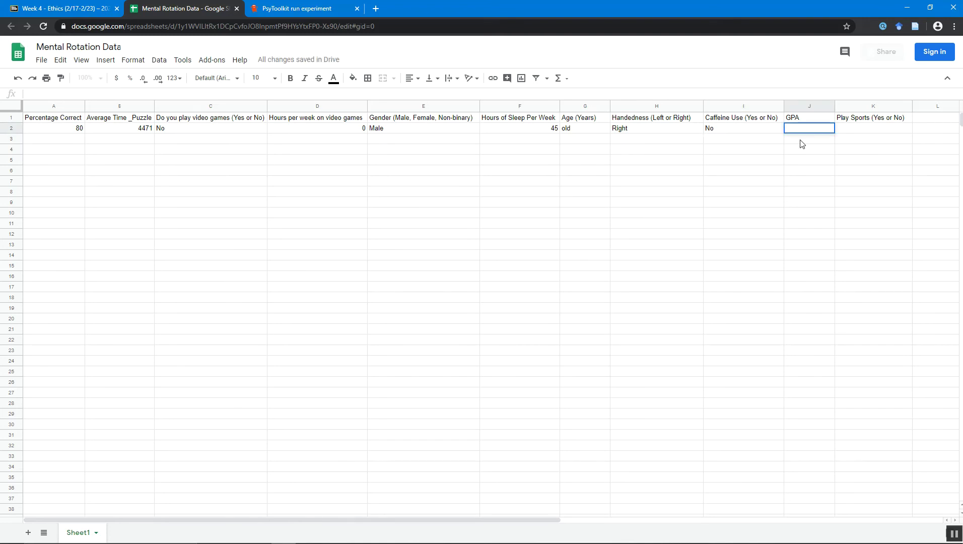
{"action": "type", "text": "3.873"}
{"action": "key", "text": "Return"}
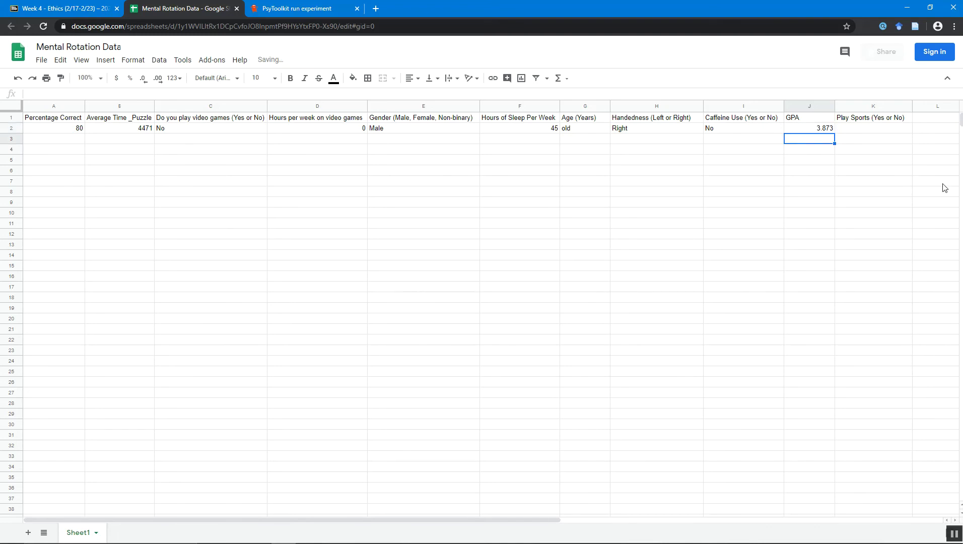
Enter No for Play Sports in row 2 of the Mental Rotation Data sheet
{"action": "double_click", "coordinate": [883, 128]}
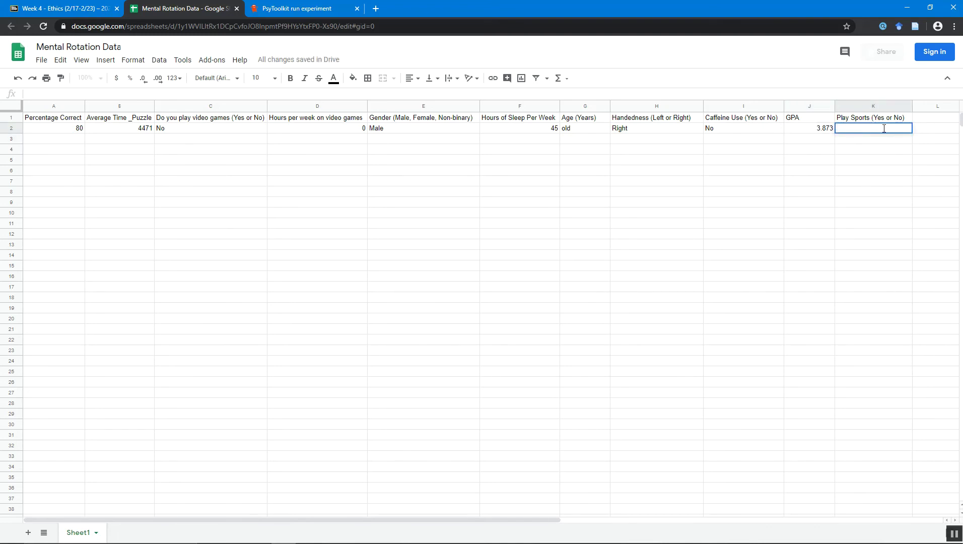
{"action": "type", "text": "No"}
{"action": "key", "text": "Return"}
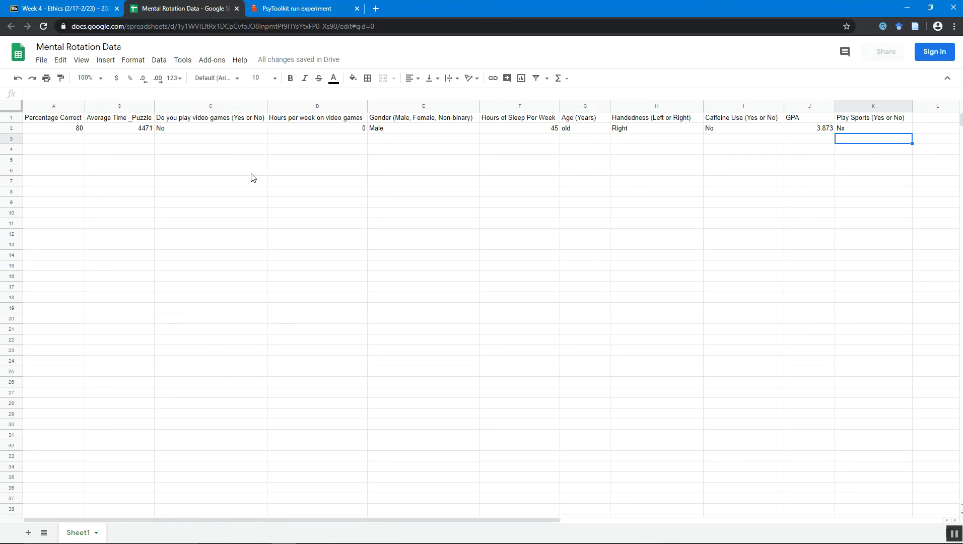
{"action": "left_click", "coordinate": [53, 137]}
{"action": "left_click", "coordinate": [99, 153]}
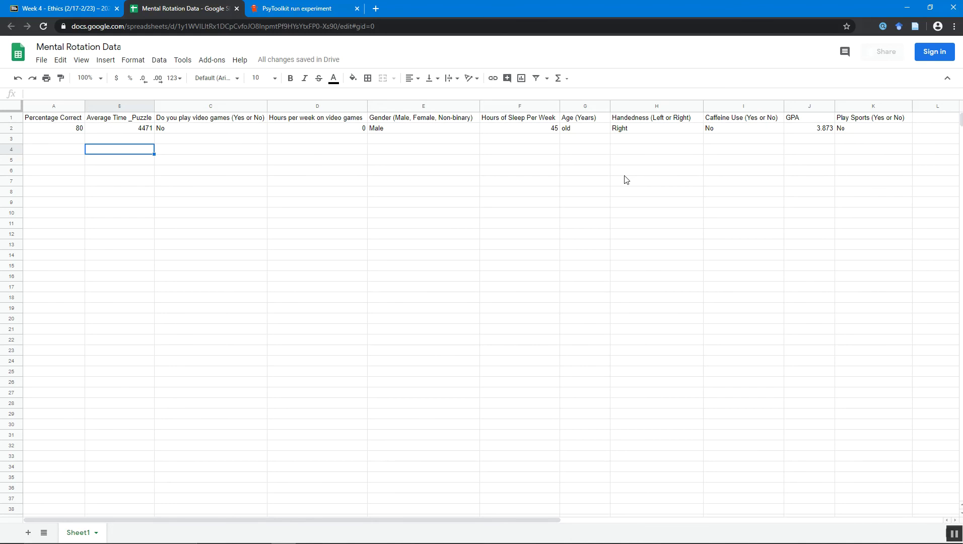
Close the Mental Rotation Data spreadsheet and reopen it from its link on the Week 4 course page to check the saved entries, closing it when done
{"action": "left_click", "coordinate": [236, 9]}
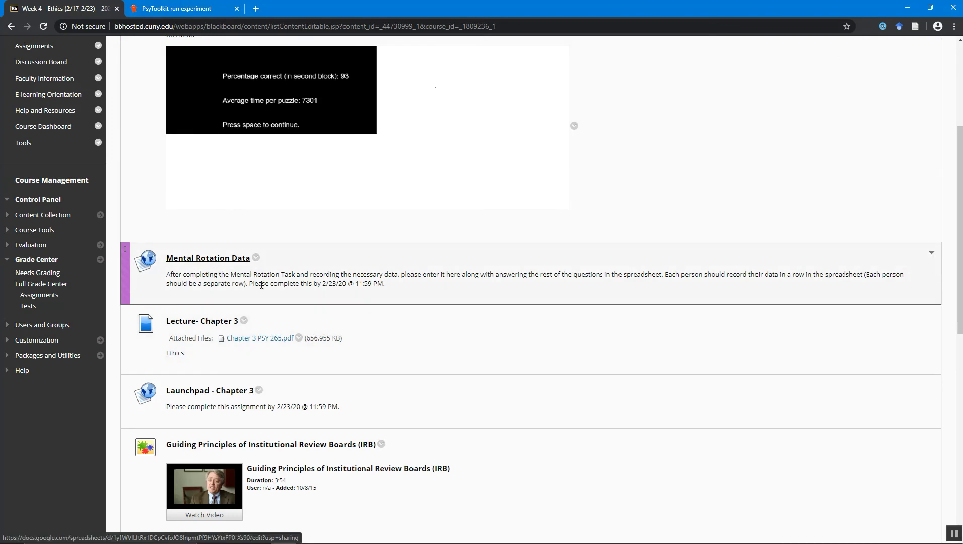
{"action": "left_click", "coordinate": [236, 259]}
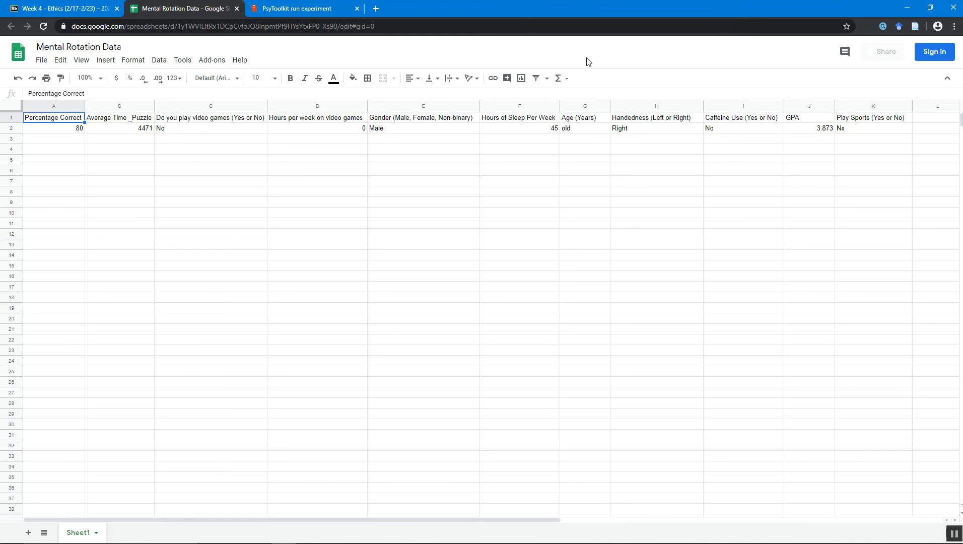
{"action": "left_click", "coordinate": [235, 9]}
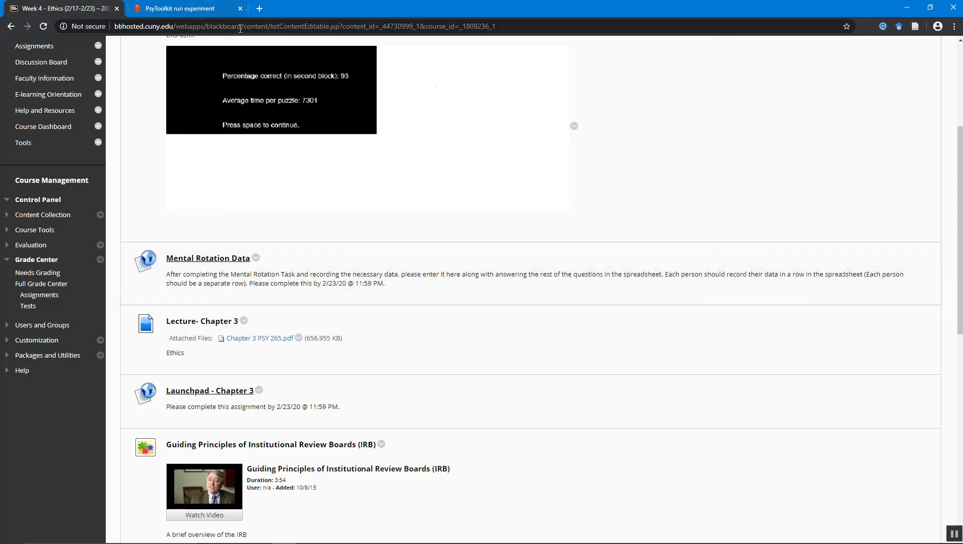